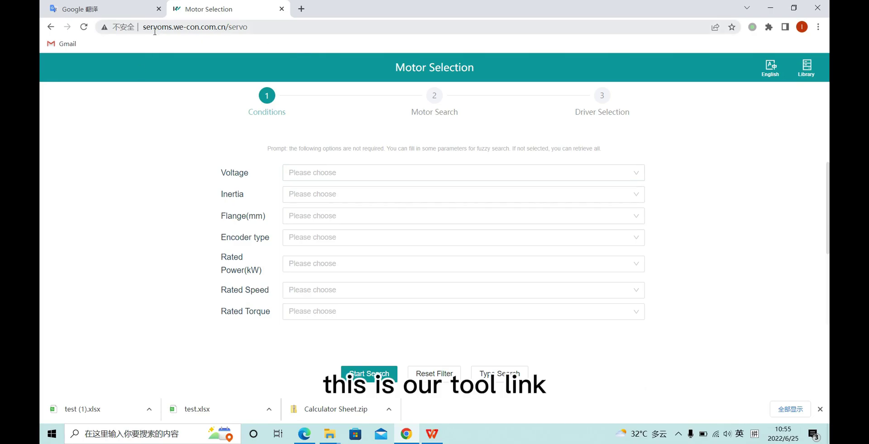
- Try the interface language switch, leave it on English, and look at the library of saved selections
left_click(773, 66)
left_click(773, 67)
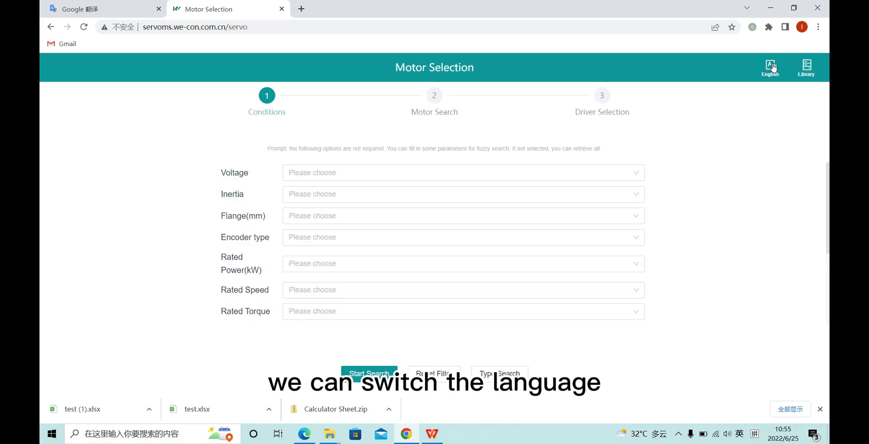
left_click(808, 69)
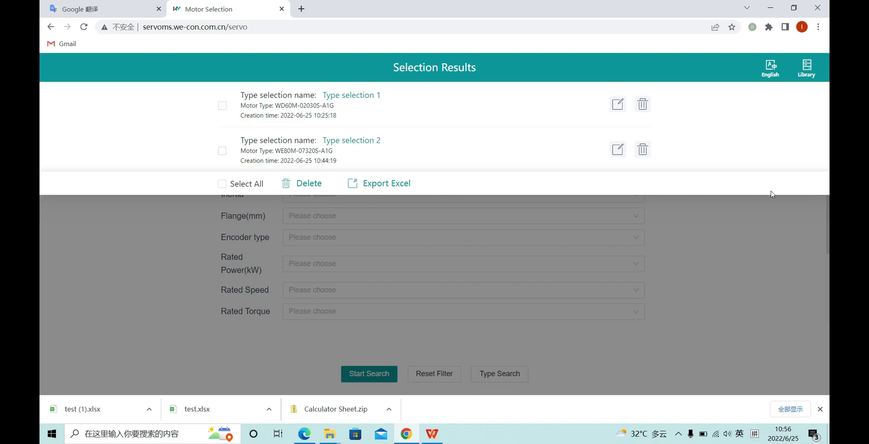
left_click(783, 224)
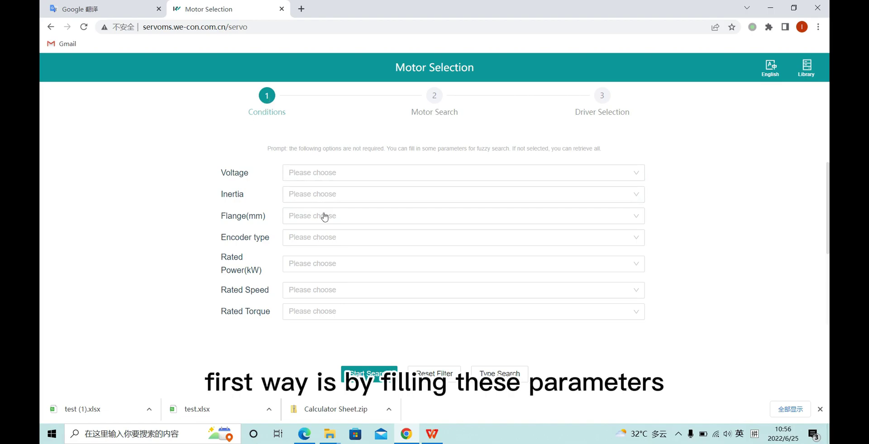
- Look through the available filter conditions, search with none of them set, and browse the full list of motor types
scroll(324, 216, "down", 3)
scroll(349, 270, "up", 3)
scroll(374, 232, "down", 3)
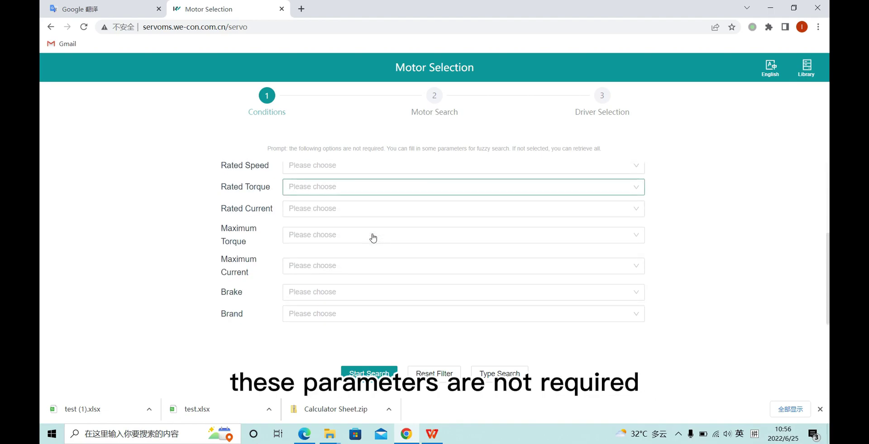
scroll(373, 238, "up", 3)
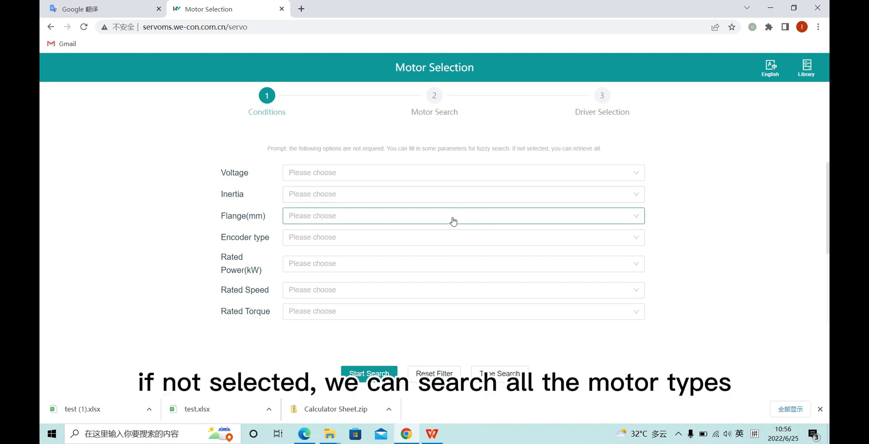
left_click(369, 373)
scroll(252, 207, "down", 2)
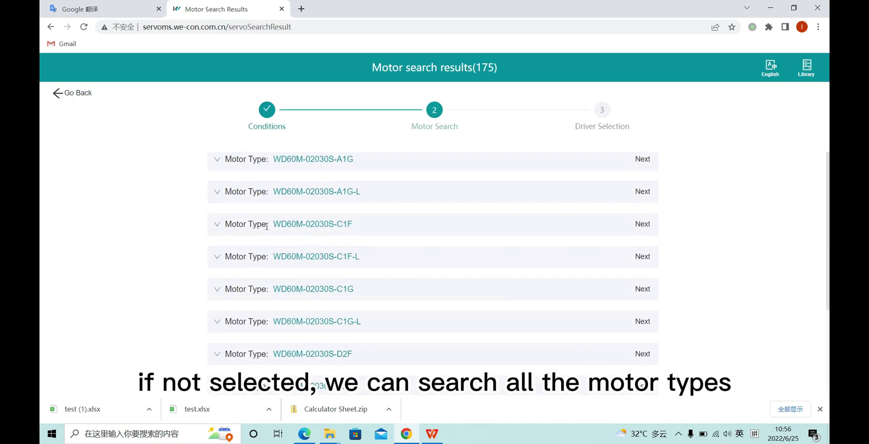
scroll(276, 231, "down", 3)
scroll(291, 256, "down", 9)
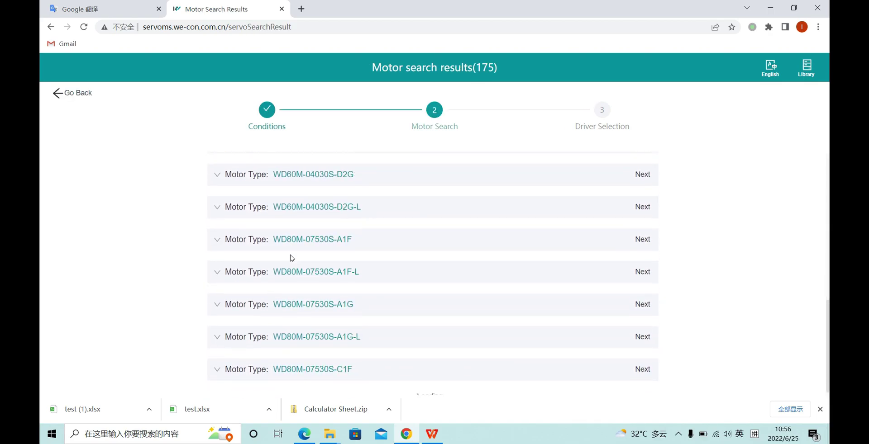
- Return to the search conditions and view the search by motor type without entering a type
left_click(80, 94)
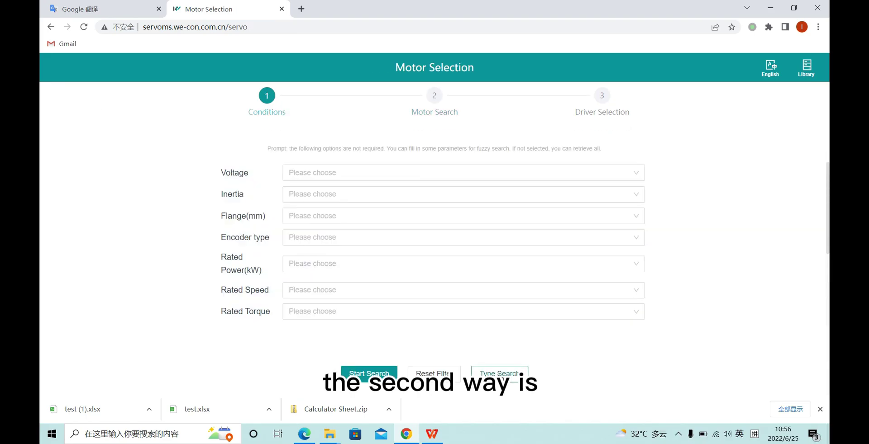
left_click(499, 374)
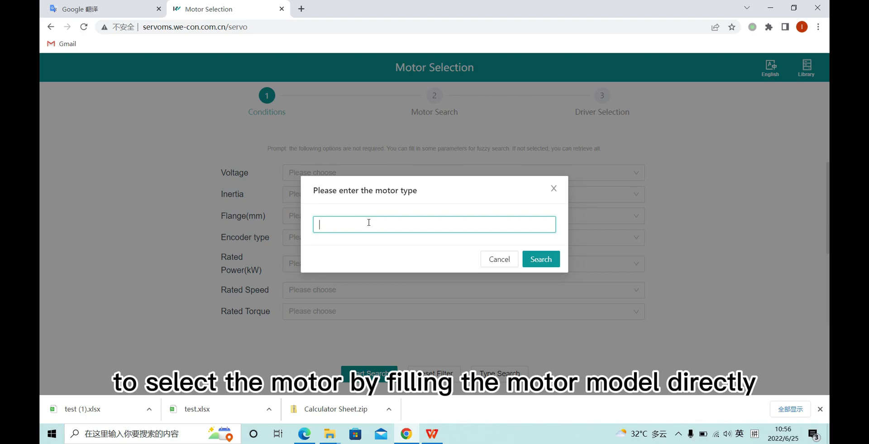
left_click(553, 188)
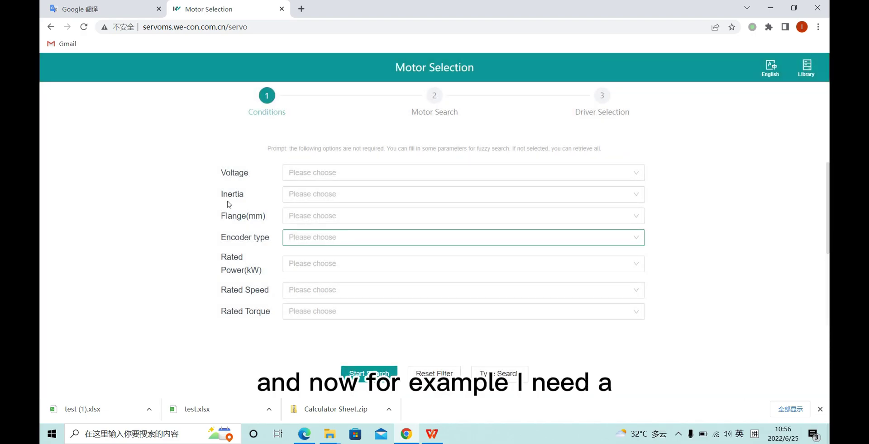
- Set the search conditions to a voltage of 220V and a brake of Yes
left_click(333, 172)
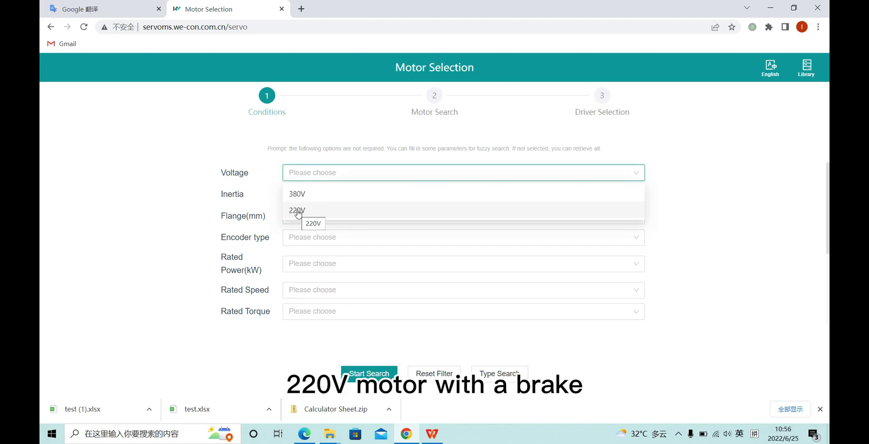
left_click(298, 211)
scroll(287, 264, "down", 3)
left_click(311, 292)
left_click(311, 314)
scroll(268, 293, "up", 3)
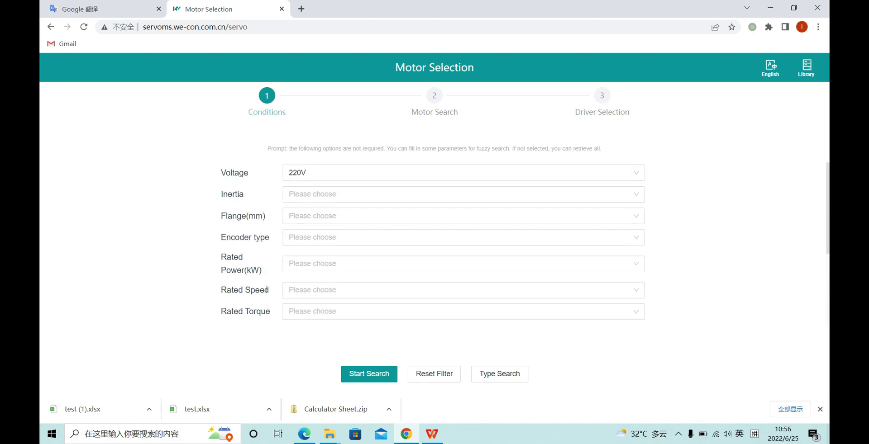
- Set the rated speed condition to 2000rpm and run the motor search
left_click(294, 291)
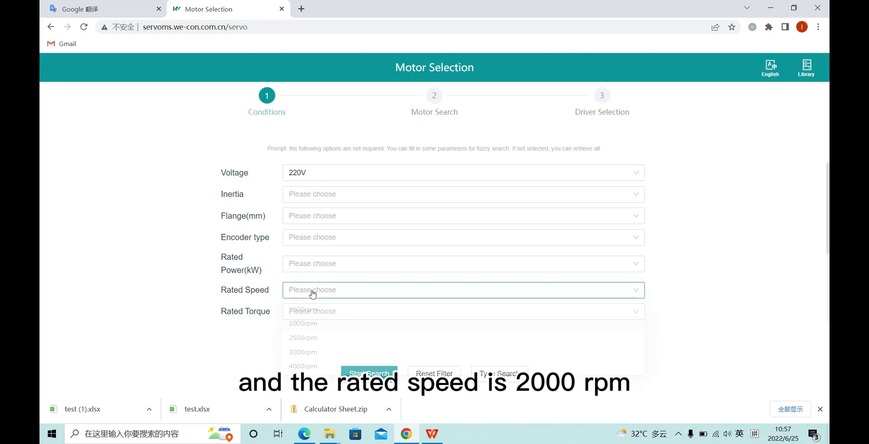
left_click(311, 329)
left_click(352, 375)
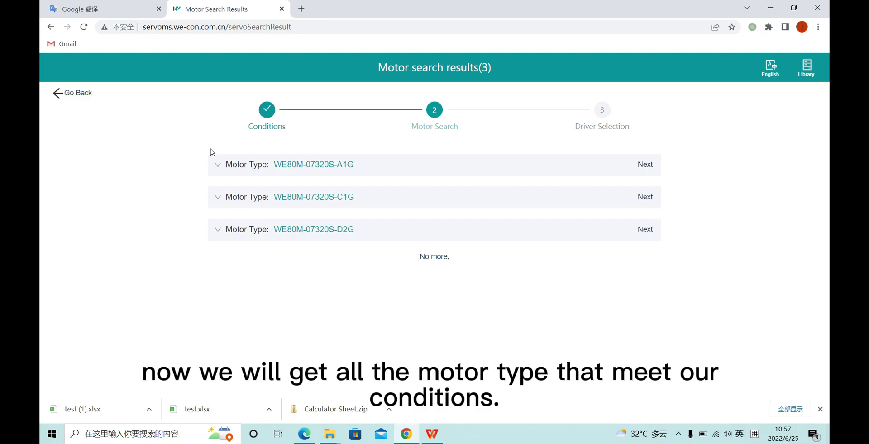
- Examine the detailed specifications of the motors WE80M-07320S-A1G, WE80M-07320S-C1G and WE80M-07320S-D2G in the search results
left_click(223, 169)
left_click(222, 168)
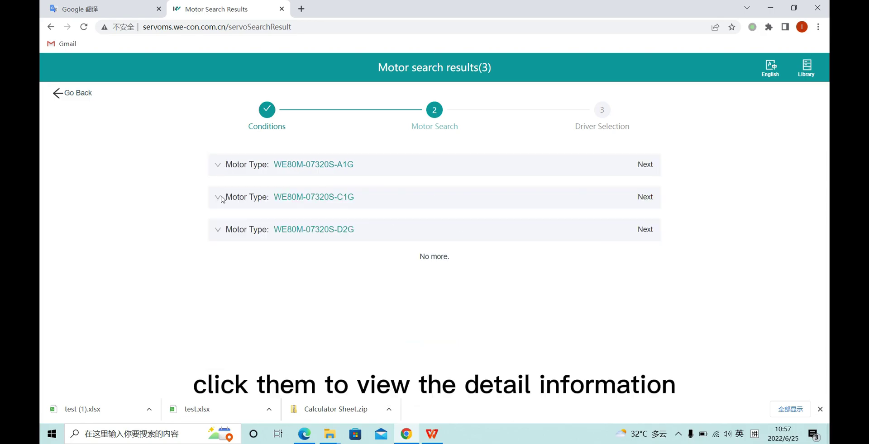
left_click(222, 197)
left_click(224, 204)
left_click(224, 229)
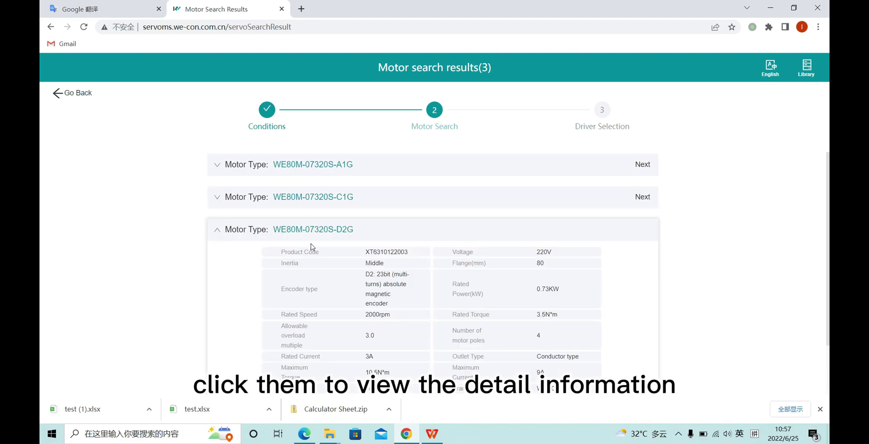
scroll(353, 261, "down", 1)
scroll(357, 267, "up", 1)
left_click(216, 169)
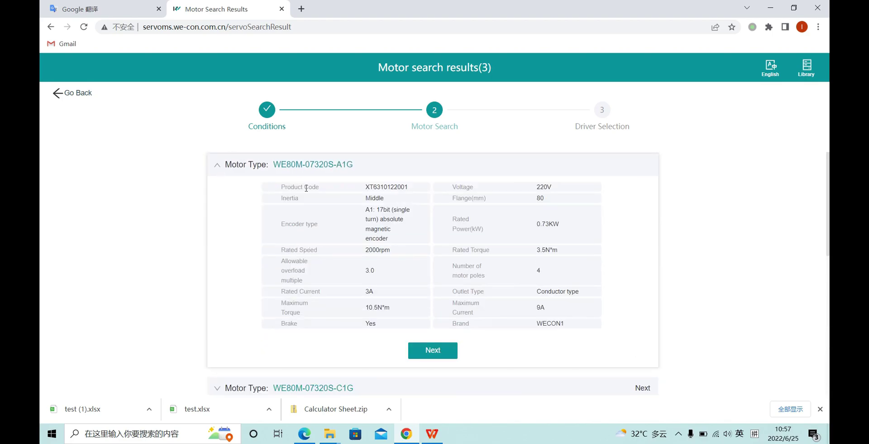
left_click(218, 159)
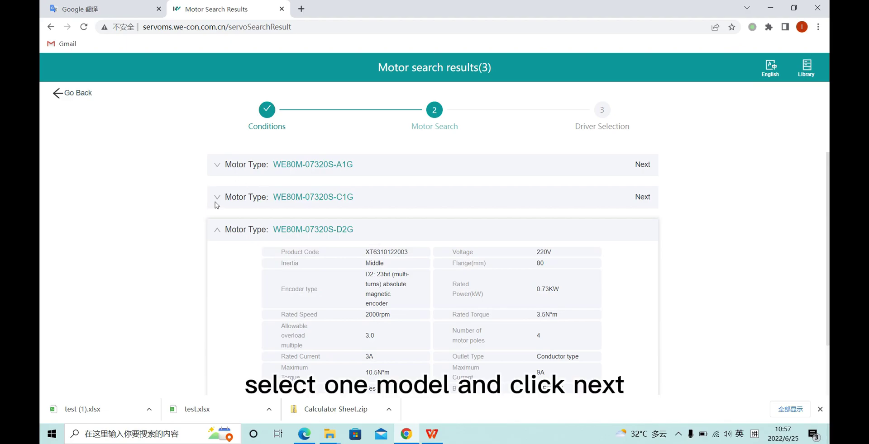
left_click(228, 227)
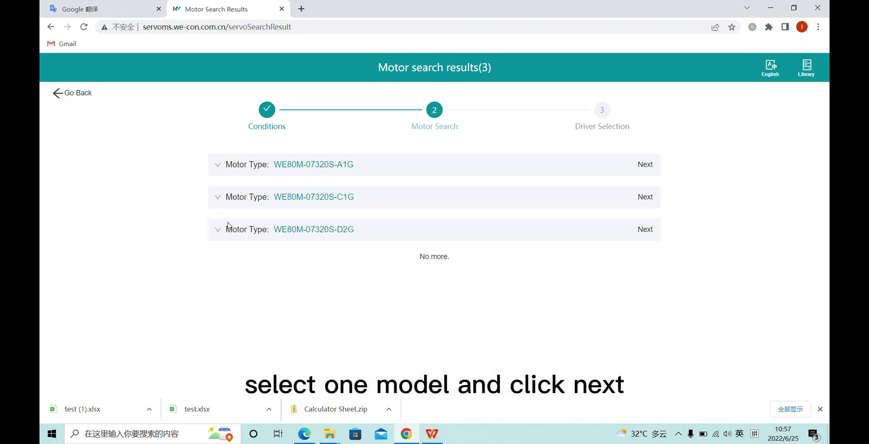
- Proceed to driver selection with motor WE80M-07320S-C1G and enter "test" as the motor's remark
left_click(643, 197)
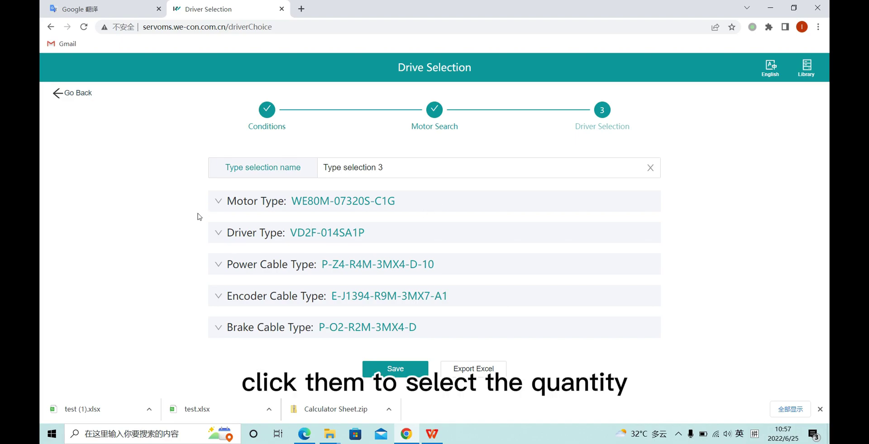
left_click(216, 202)
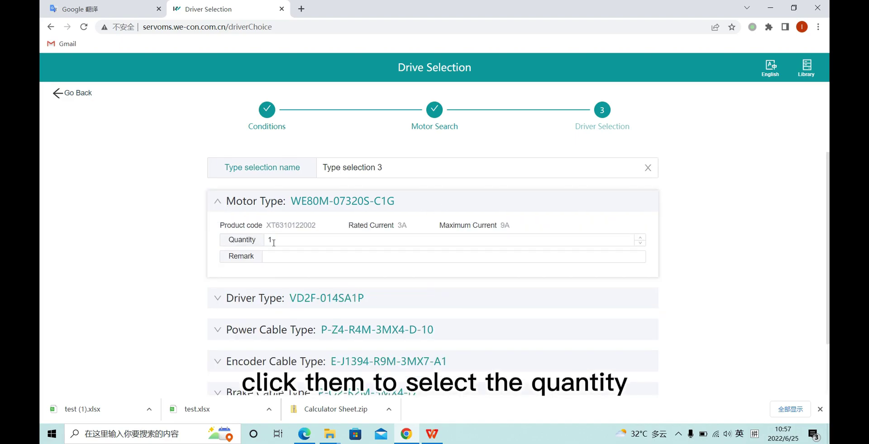
double_click(269, 239)
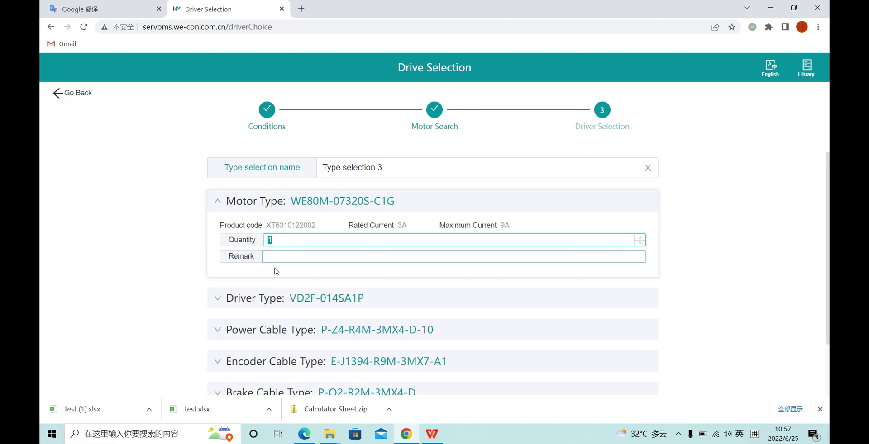
left_click(288, 257)
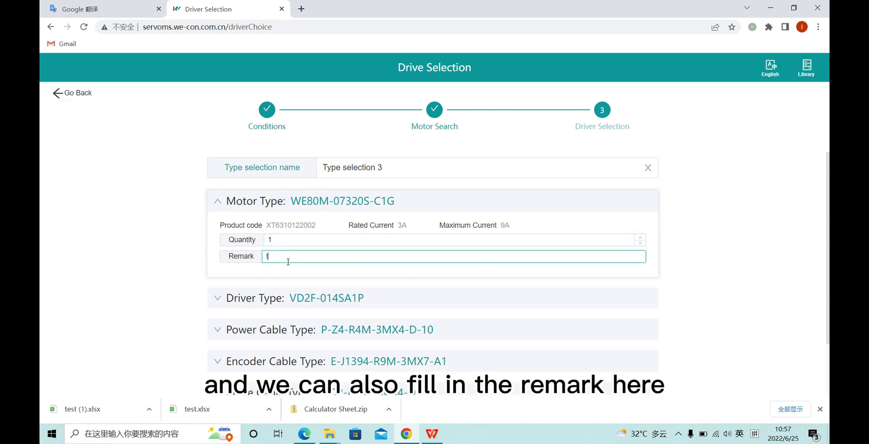
type("t")
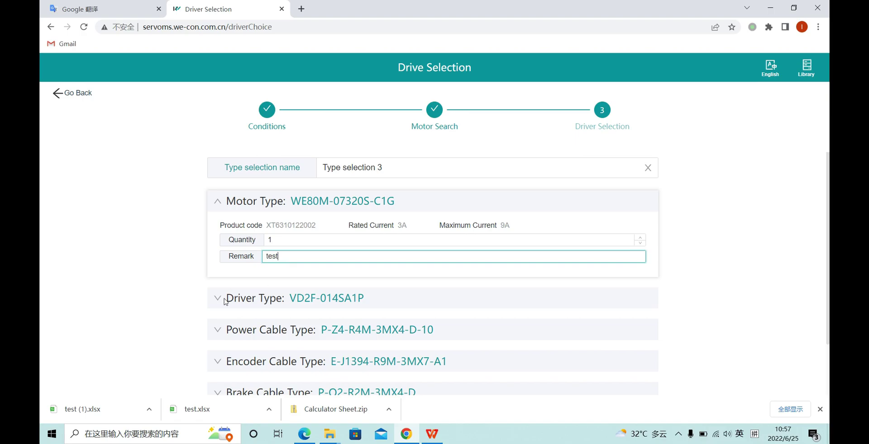
- Try the VD2 series for the driver and switch it back to the VD2F series
left_click(245, 297)
scroll(256, 294, "down", 1)
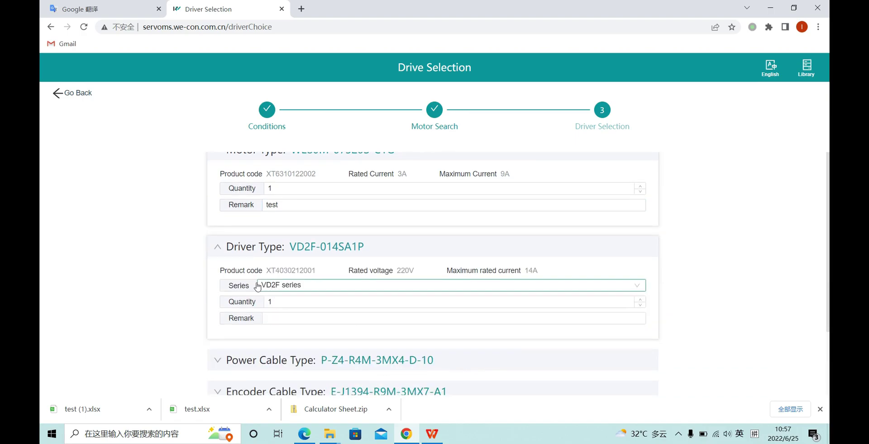
left_click(296, 286)
left_click(293, 321)
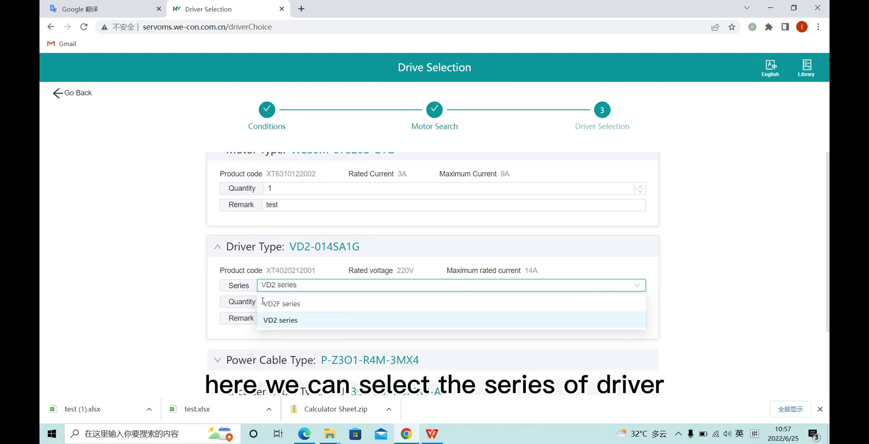
left_click(279, 286)
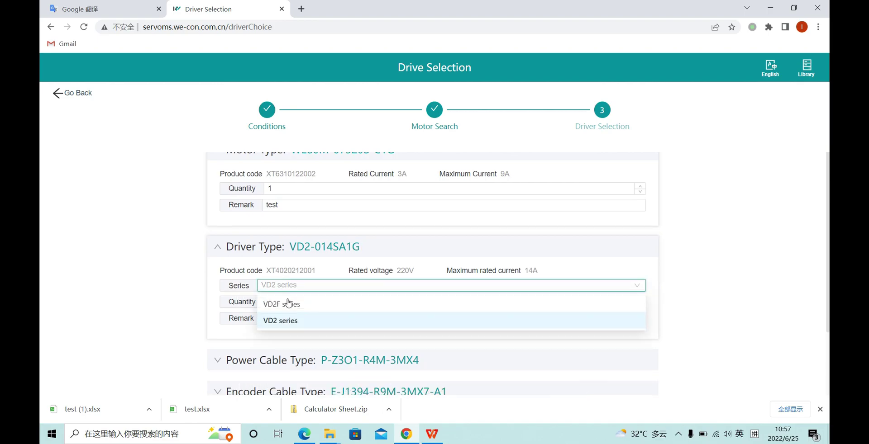
left_click(285, 303)
left_click(287, 302)
- Expand the power cable and encoder cable details and set the power cable's length to 7M
scroll(240, 281, "down", 2)
left_click(218, 270)
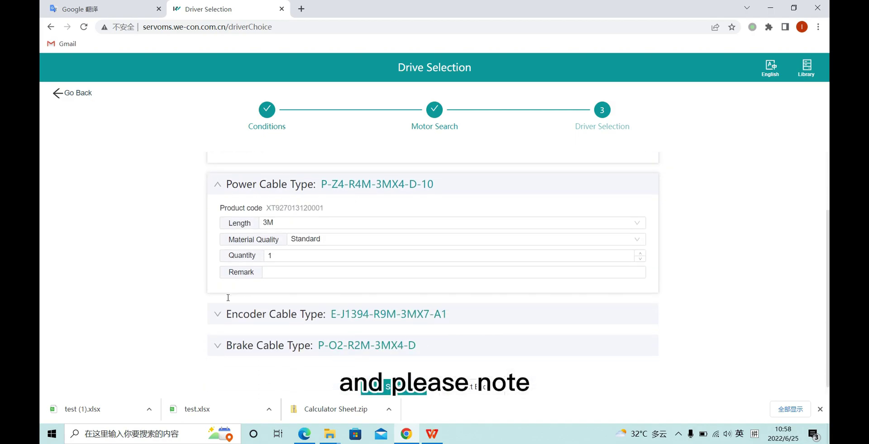
left_click(235, 296)
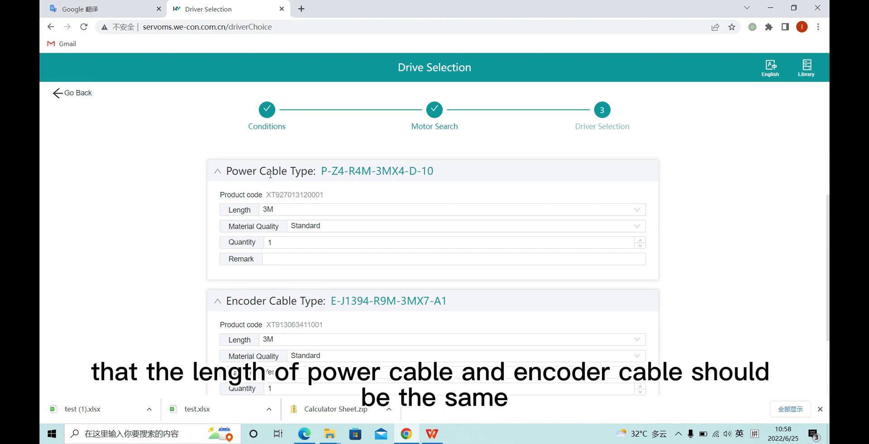
left_click(288, 212)
left_click(292, 258)
- Set the encoder cable's length to 10M and accept the difference from the power cable's length
left_click(285, 339)
left_click(285, 311)
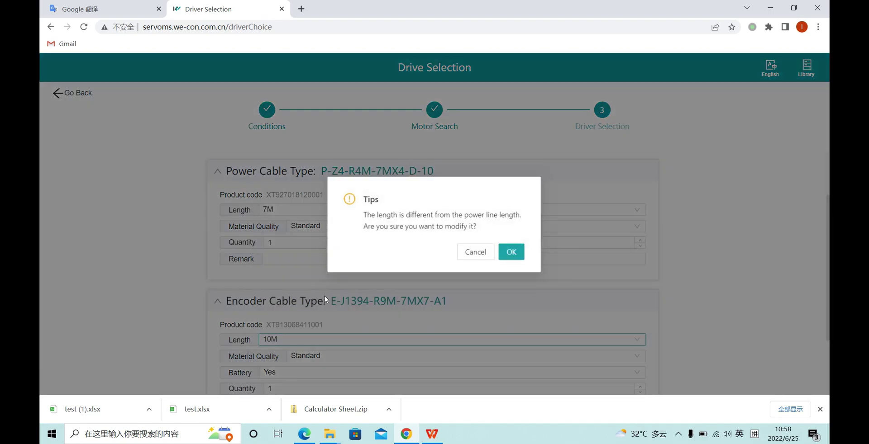
left_click_drag(363, 214, 505, 239)
left_click(482, 218)
left_click(510, 252)
- Save the completed motor, driver and cable selection to the library
scroll(342, 218, "down", 3)
scroll(342, 217, "up", 1)
scroll(342, 217, "down", 1)
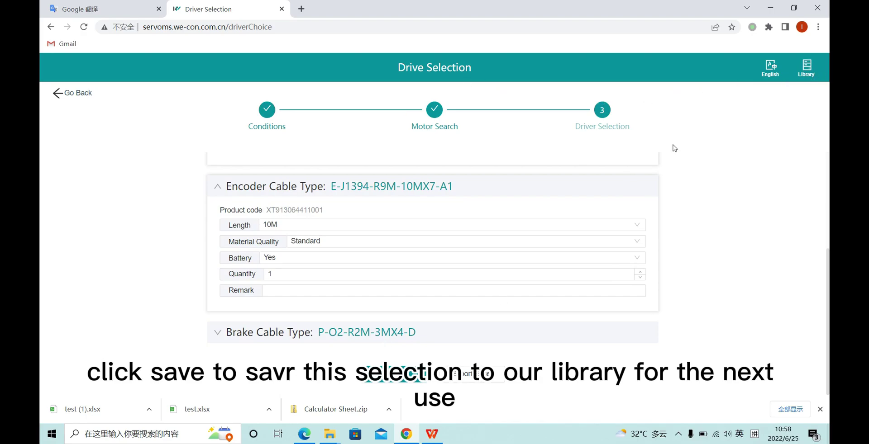
left_click(393, 373)
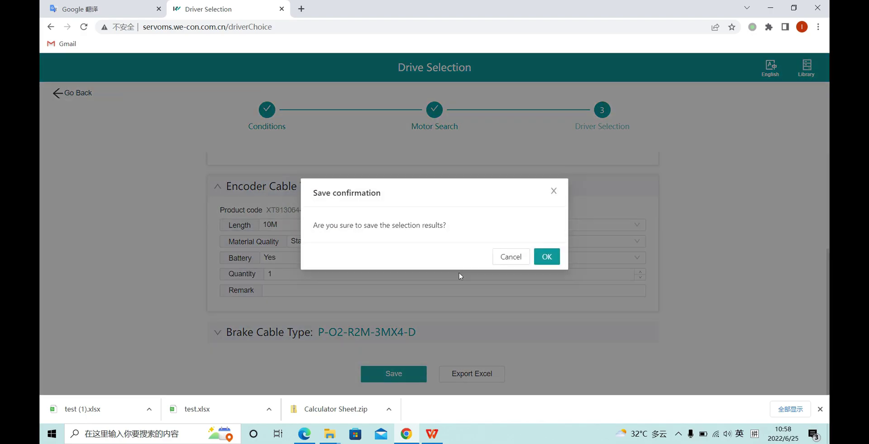
left_click(548, 256)
- Open the library of saved selections and select only Type selection 3 for export
scroll(555, 185, "up", 10)
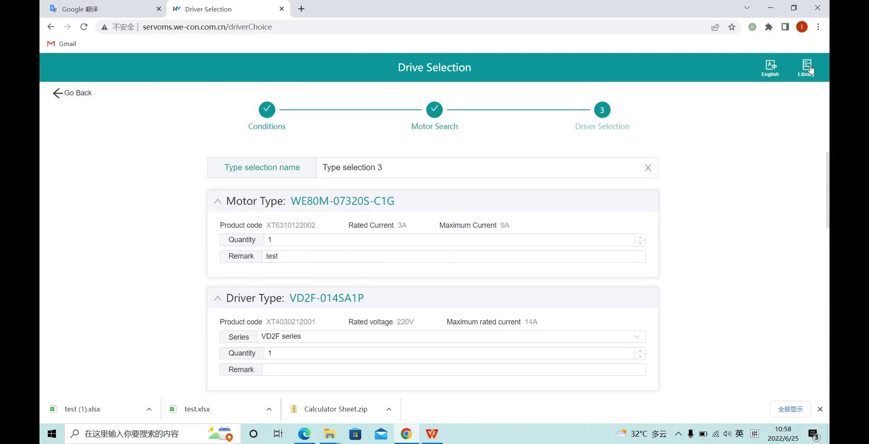
left_click(806, 68)
left_click(221, 195)
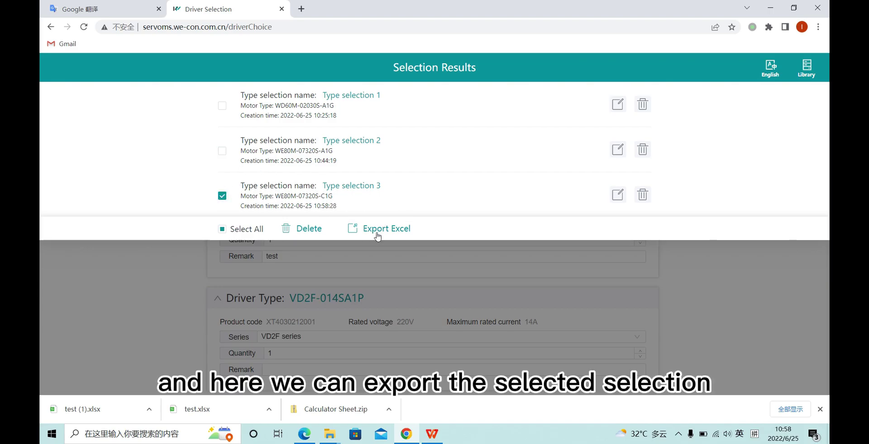
left_click(222, 150)
left_click(222, 196)
left_click(222, 151)
left_click(221, 195)
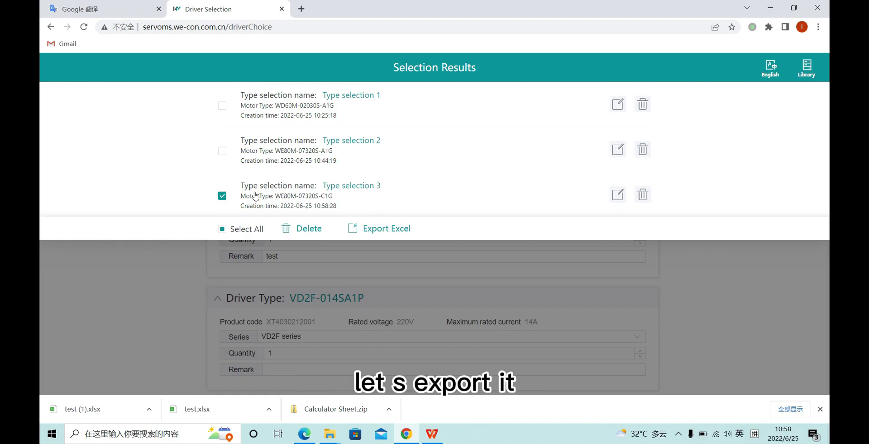
- Export the selected entry to an Excel file named "wecon"
left_click(387, 229)
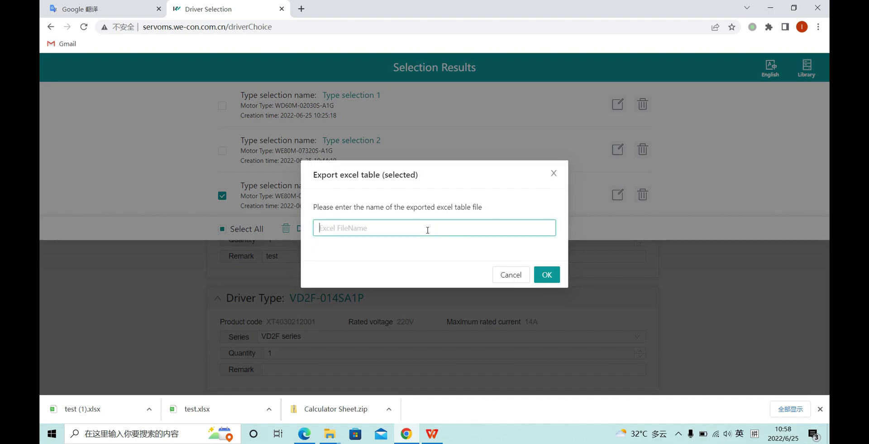
type("wecon")
left_click(547, 274)
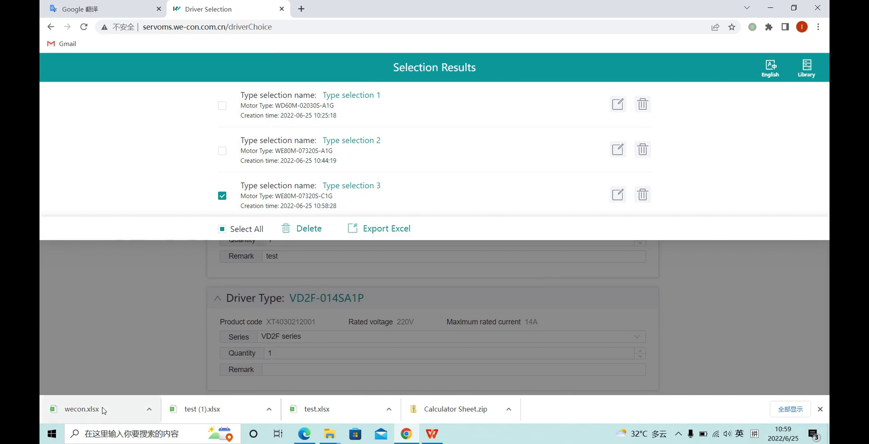
- Open the exported wecon.xlsx in the spreadsheet program and review its types, product codes, quantities and remarks
left_click(93, 409)
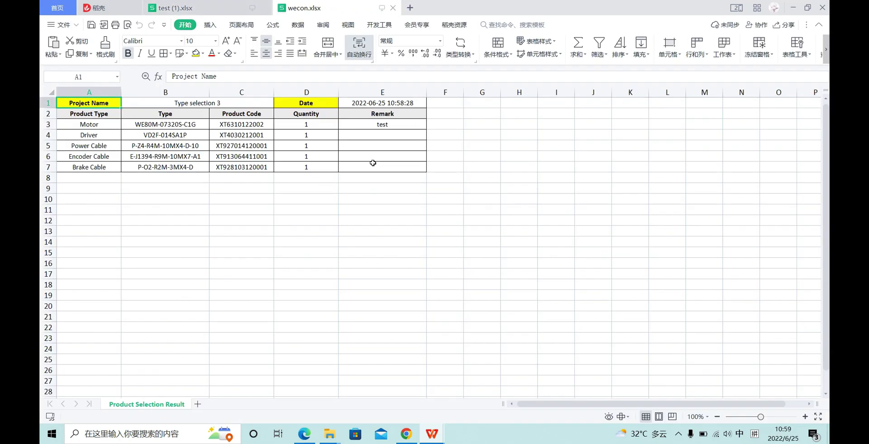
left_click_drag(371, 165, 190, 123)
left_click(438, 186)
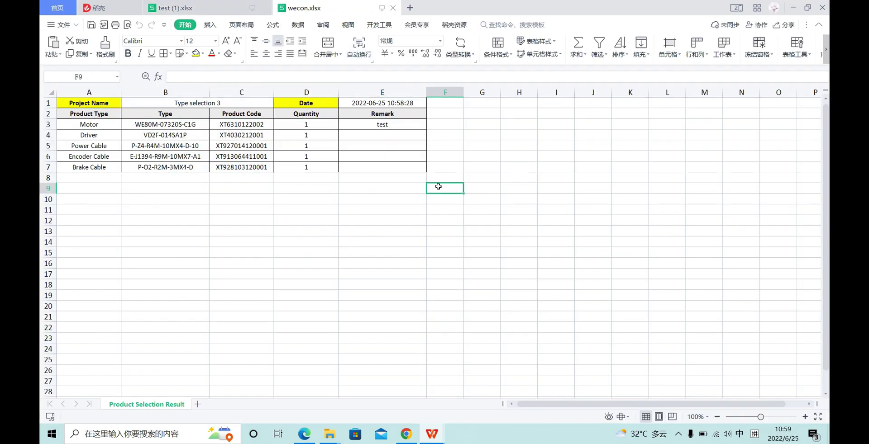